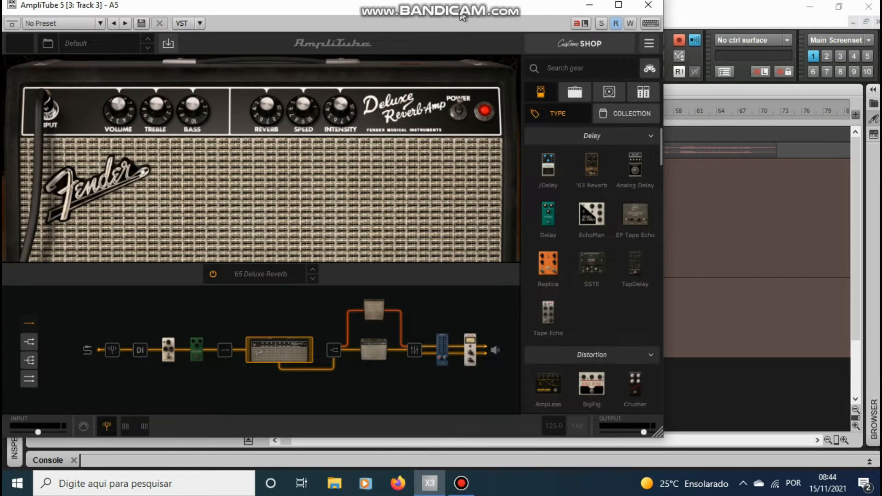
# View the pedal library grouped by collection and switch it back to grouping by type
pyautogui.moveTo(450, 10); pyautogui.dragTo(489, 15)
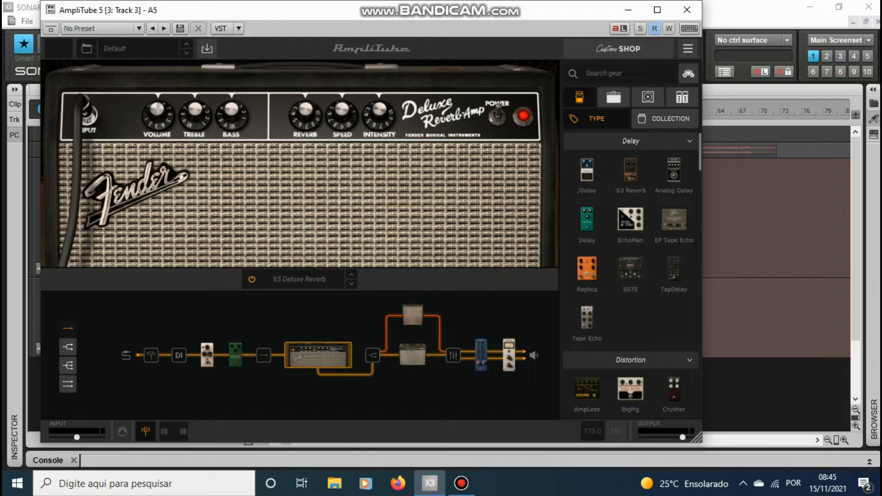
pyautogui.click(664, 119)
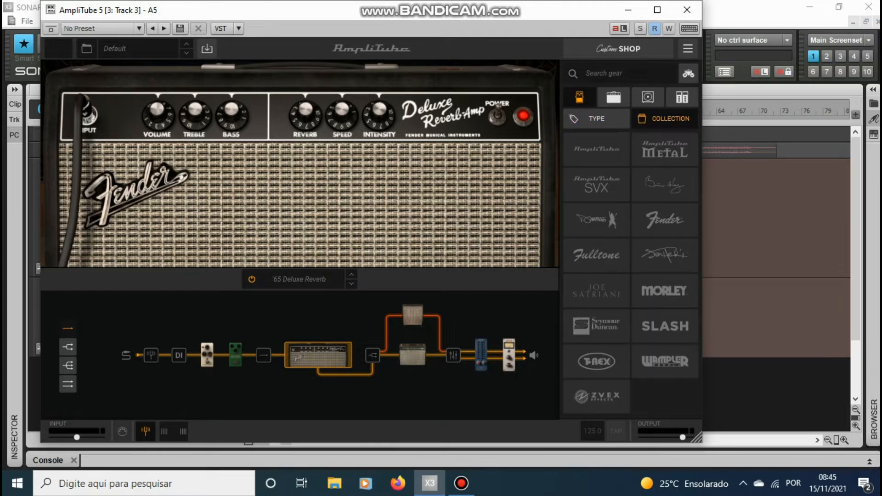
pyautogui.click(596, 118)
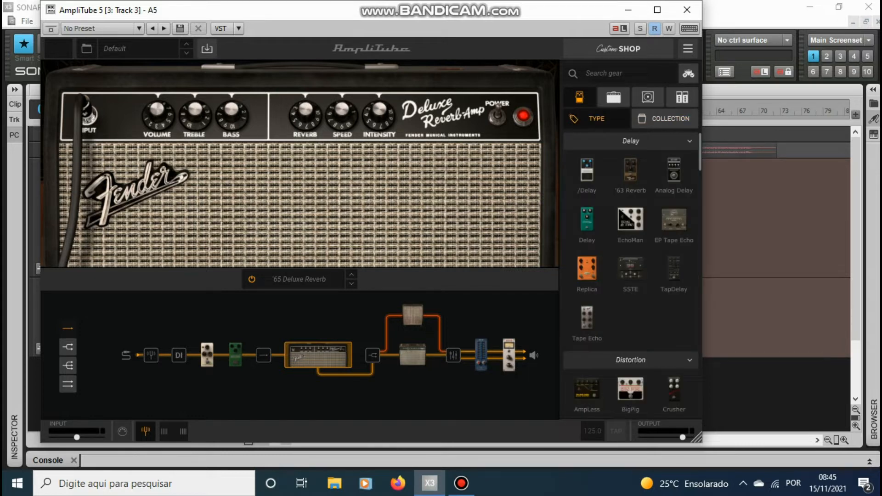
# Group the amp model list by collection and browse the Fender 1 and Fender 2 amps
pyautogui.click(299, 279)
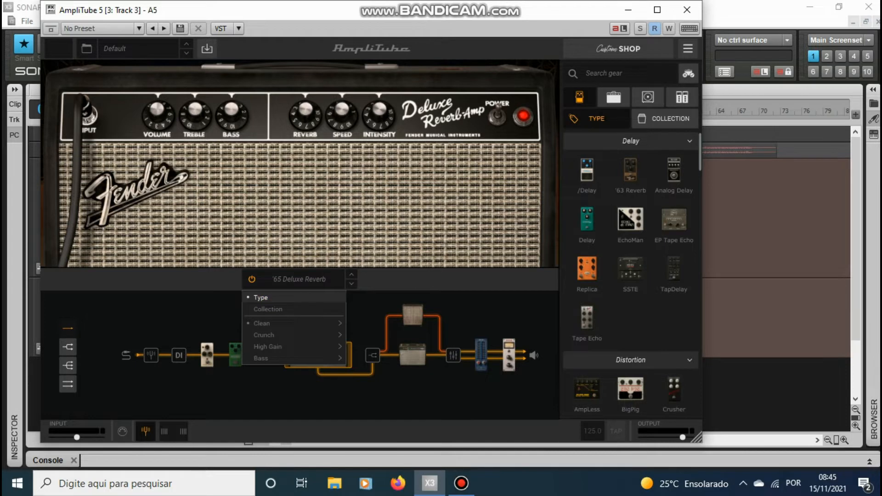
pyautogui.click(268, 309)
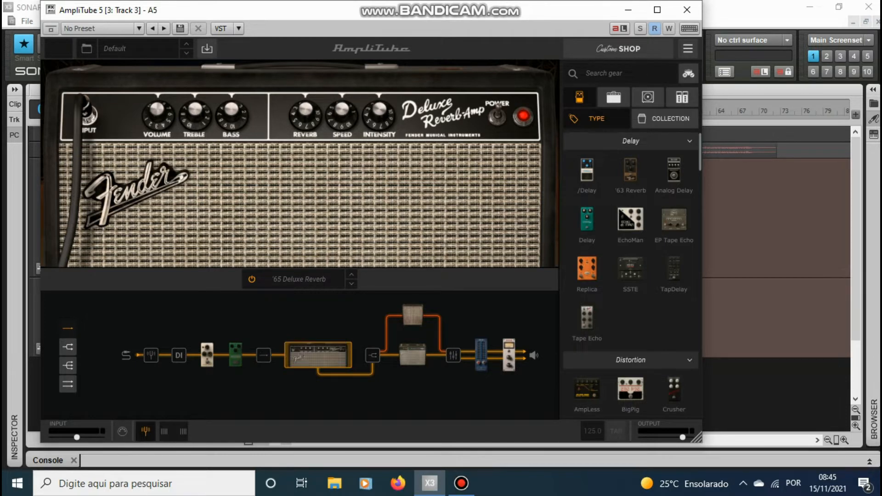
pyautogui.click(299, 280)
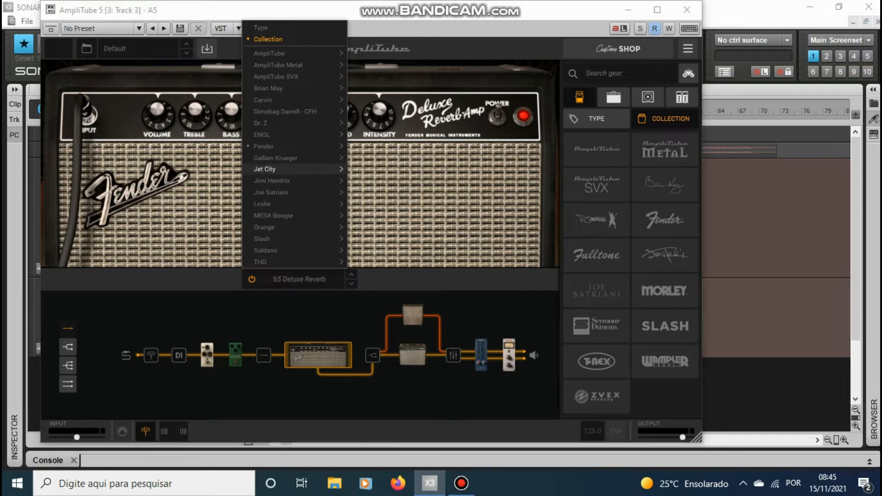
pyautogui.moveTo(294, 146)
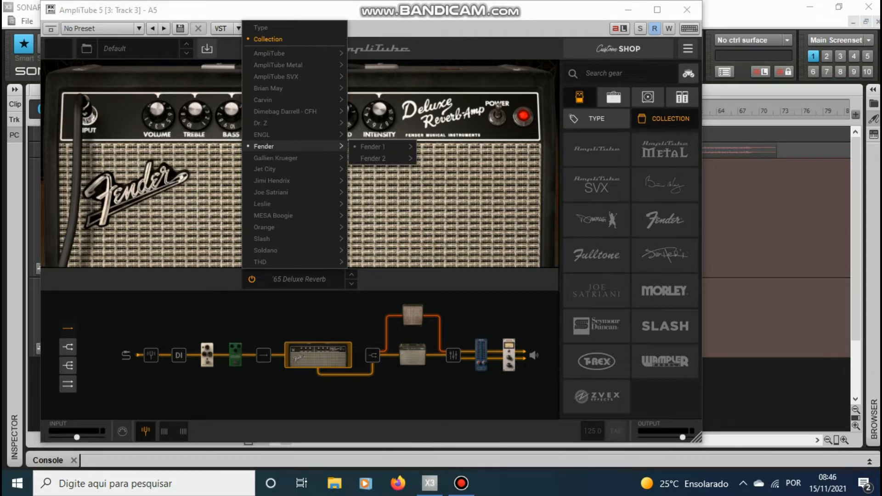
pyautogui.moveTo(372, 147)
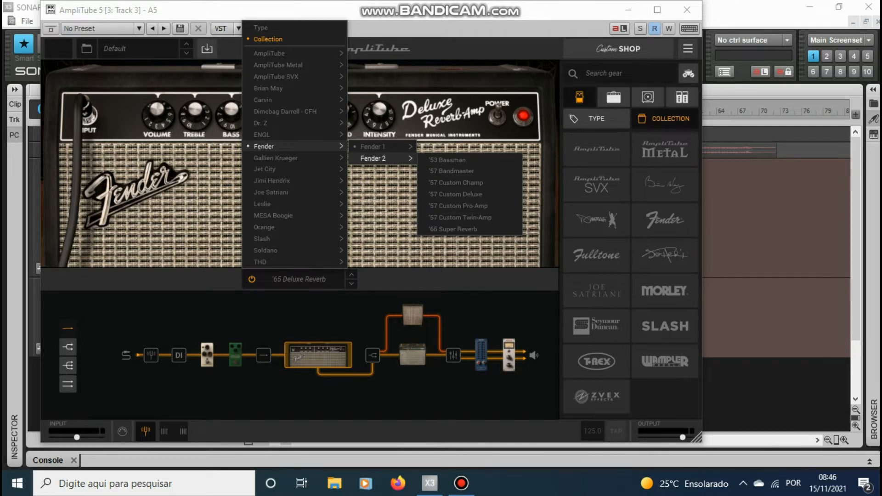
pyautogui.press('Escape')
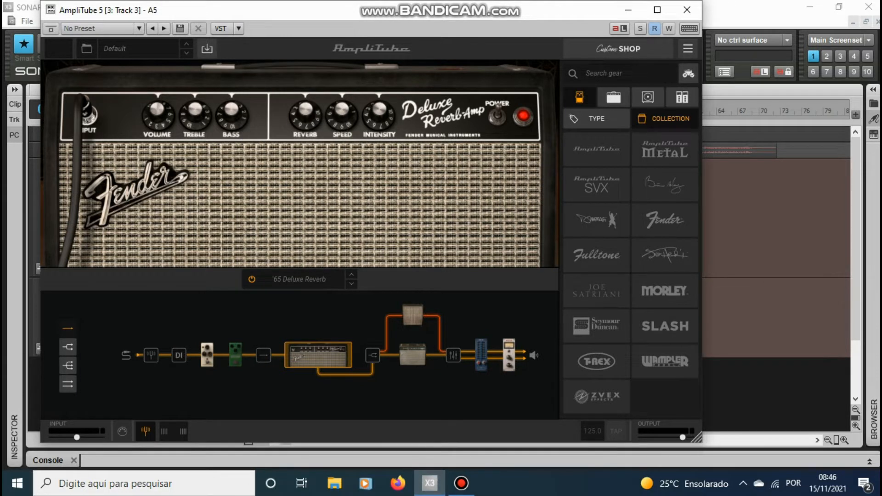
# Replace the '65 Deluxe Reverb amp with the British Lead S100 from the Jimi Hendrix collection
pyautogui.click(299, 280)
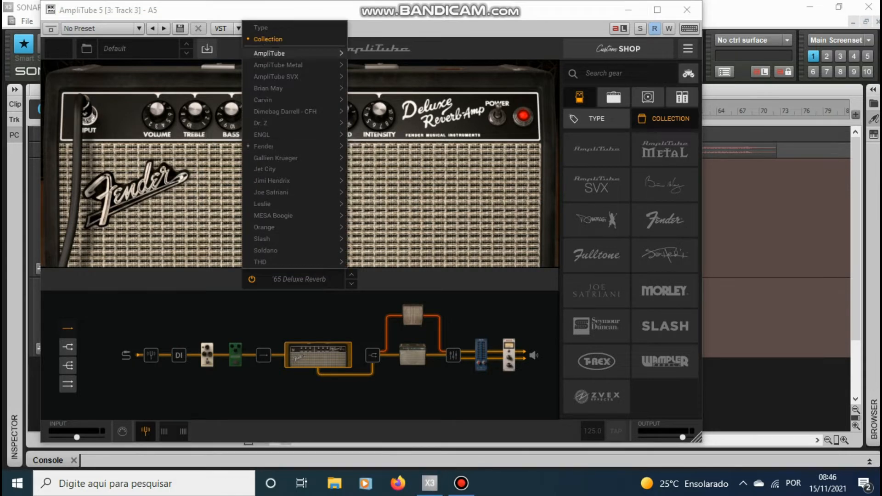
pyautogui.moveTo(276, 53)
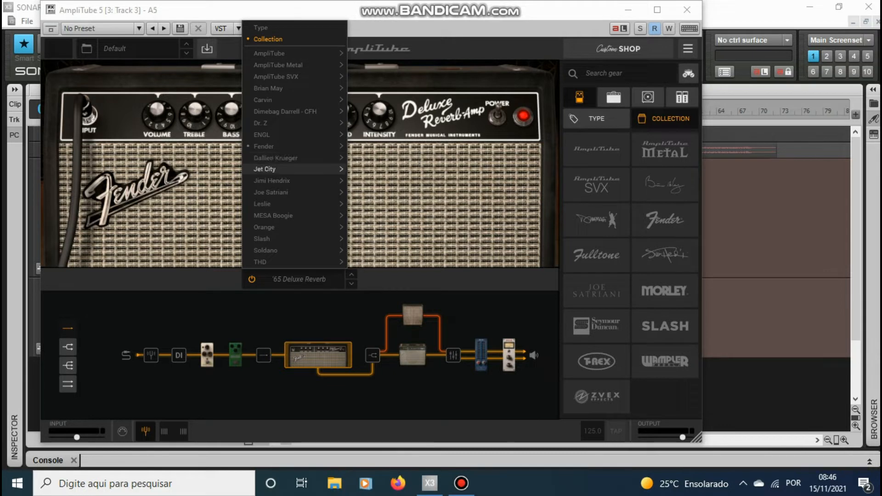
pyautogui.moveTo(276, 181)
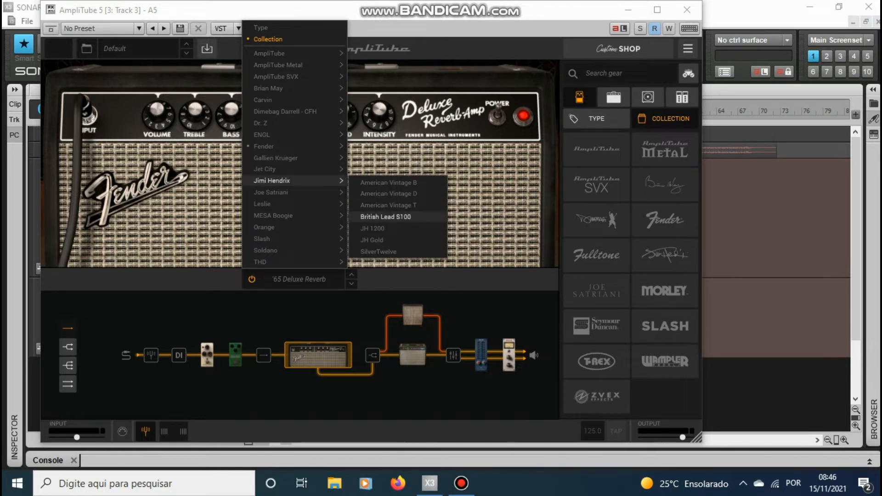
pyautogui.click(386, 217)
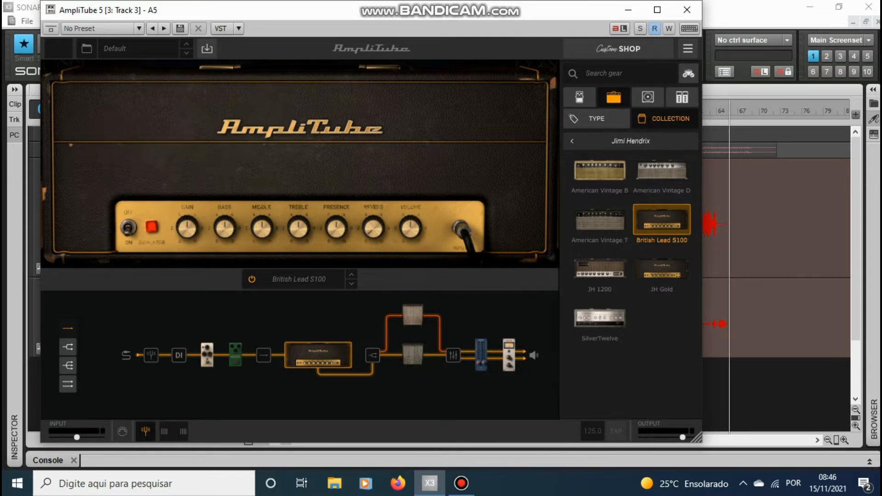
# Show the pedal library grouped by type and open the Noise Gate pedal from the signal chain
pyautogui.click(579, 97)
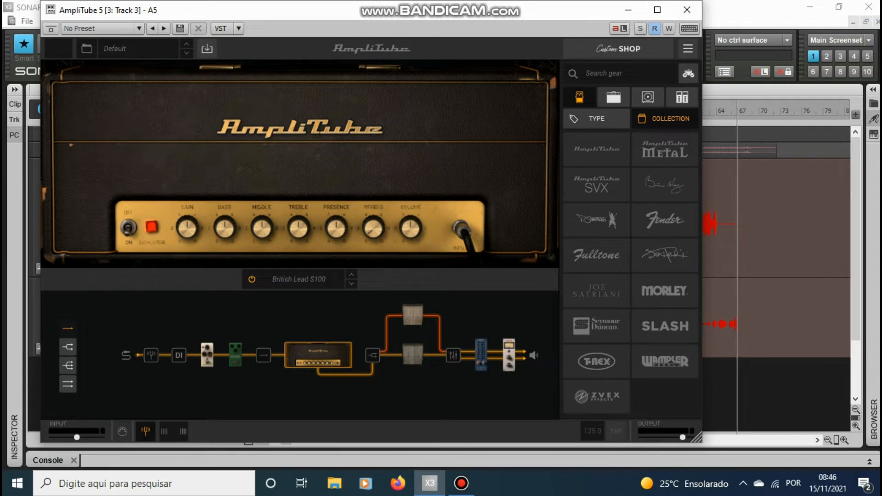
pyautogui.click(596, 119)
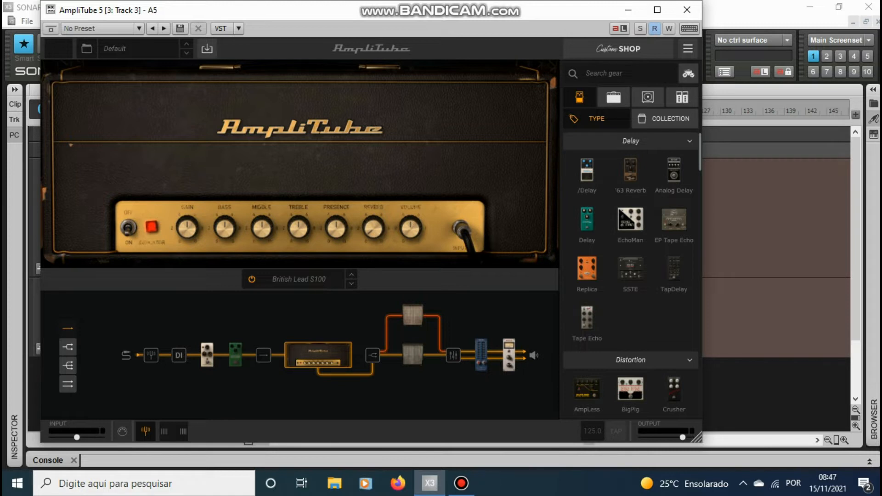
pyautogui.click(207, 355)
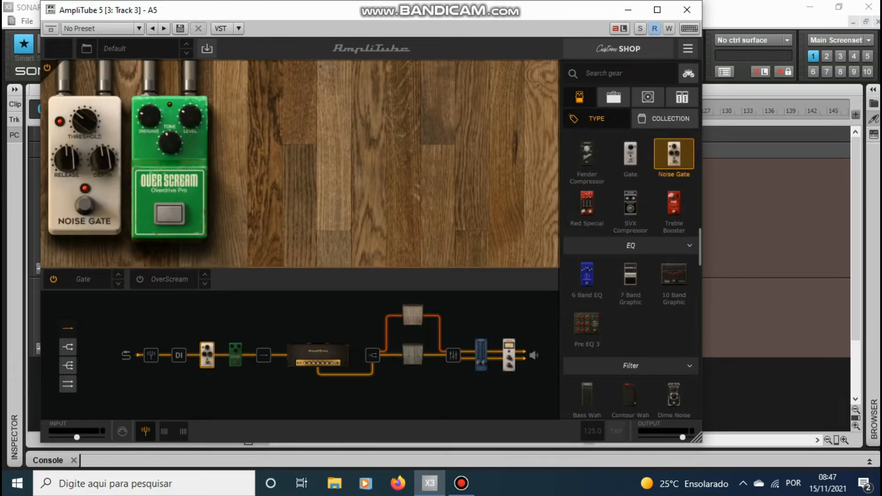
# Open the UltraTuner at the start of the chain and toggle the DI path on and off
pyautogui.click(151, 356)
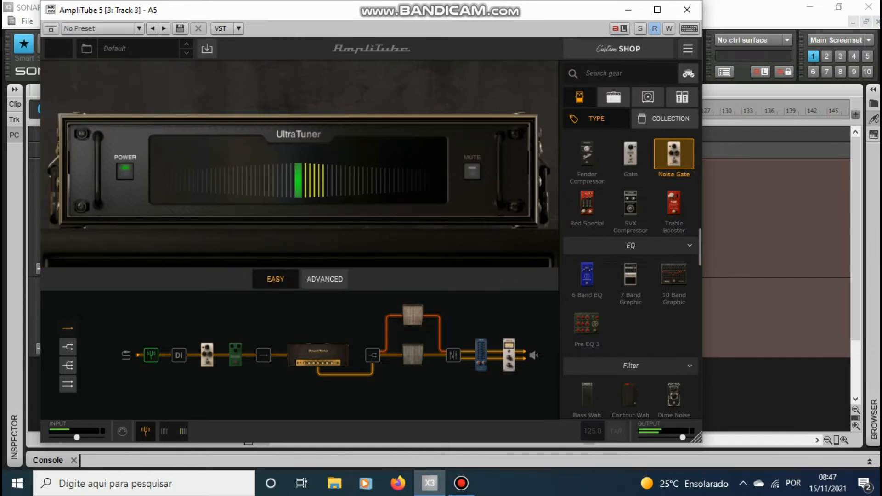
pyautogui.click(179, 355)
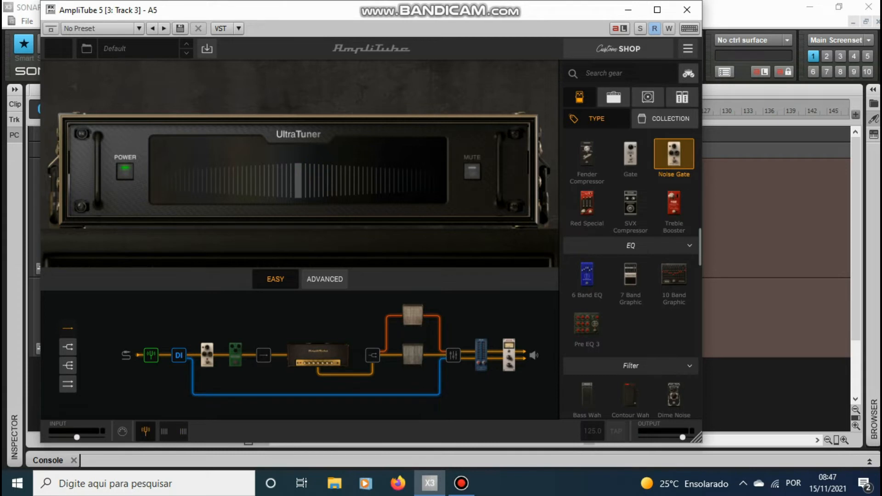
pyautogui.click(178, 356)
# Return to the pedalboard, toggle the OverScream pedal on and off, and bypass the Noise Gate
pyautogui.click(207, 355)
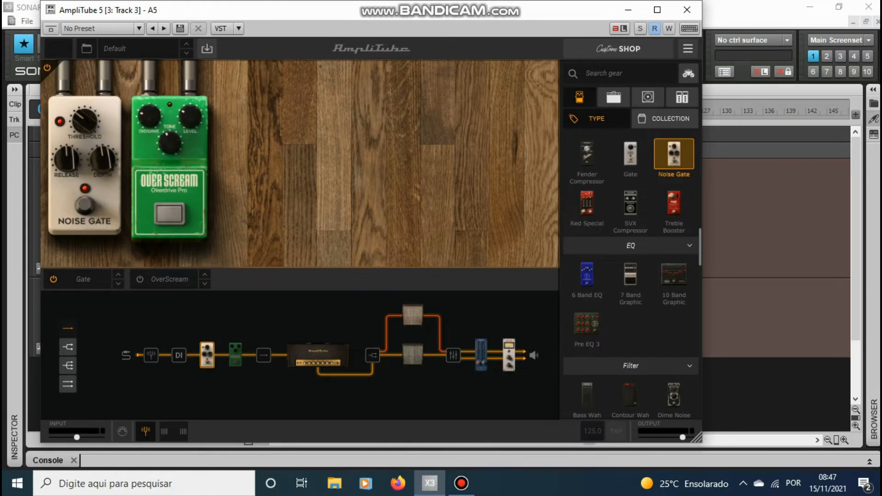
pyautogui.click(170, 213)
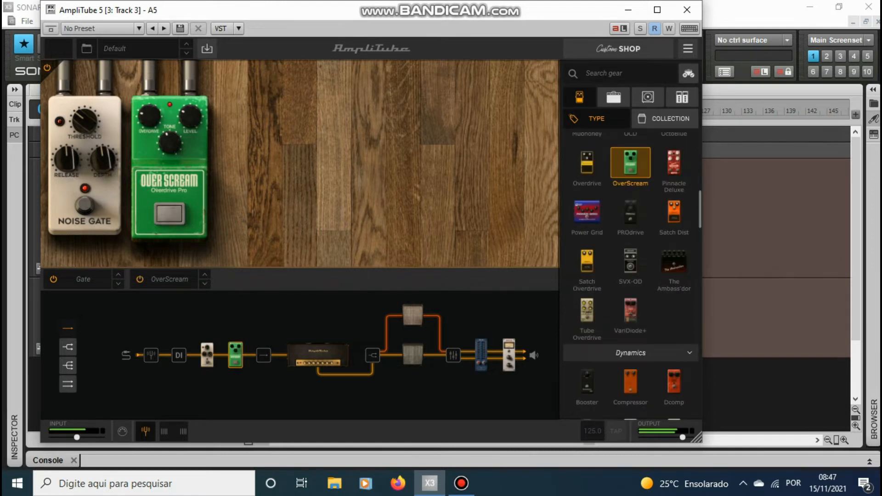
pyautogui.click(169, 214)
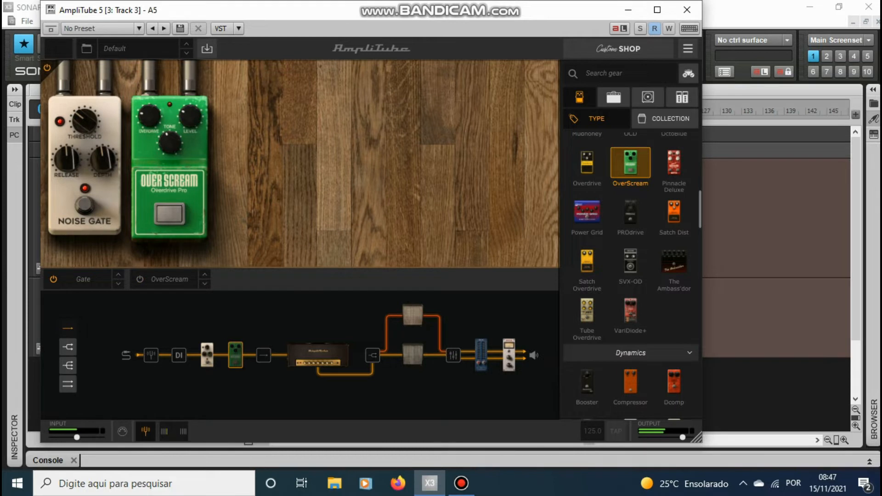
pyautogui.click(85, 205)
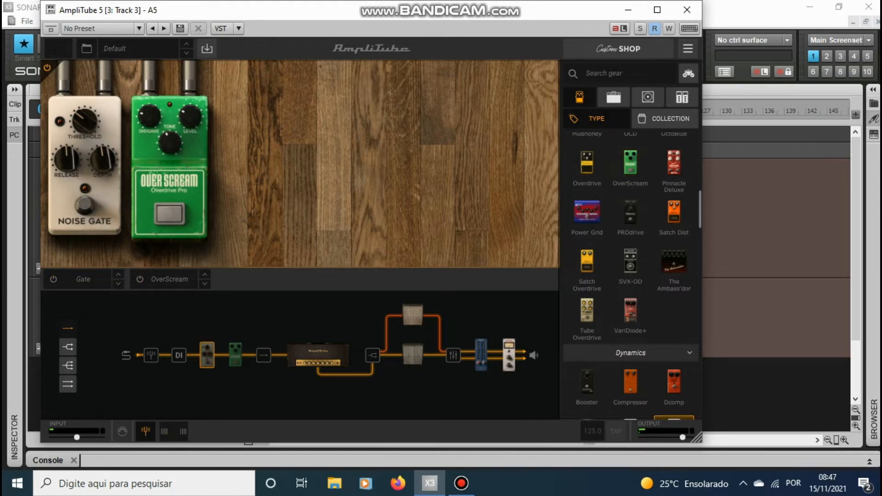
# Add a Satch Dist pedal after the OverScream and check the track meters behind the plug-in window
pyautogui.moveTo(674, 212); pyautogui.dragTo(263, 169)
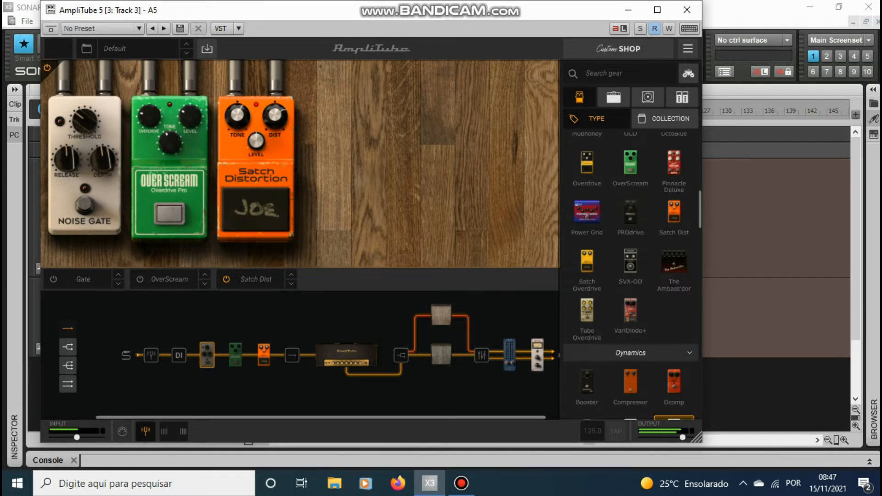
pyautogui.moveTo(351, 14); pyautogui.dragTo(564, 47)
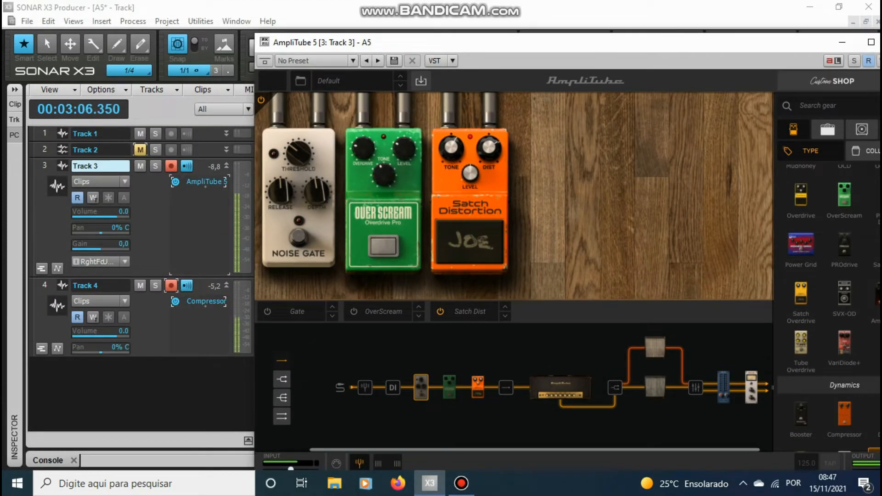
pyautogui.moveTo(565, 53); pyautogui.dragTo(381, 24)
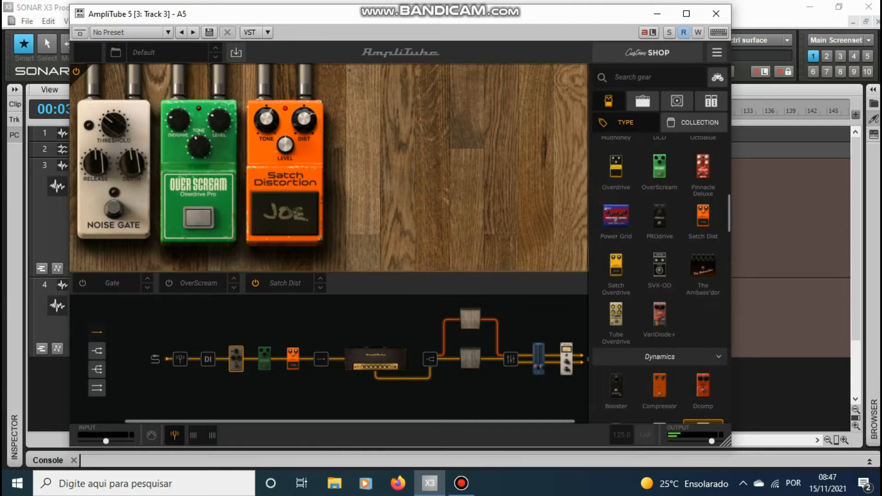
# Bypass the Satch Dist pedal and empty its slot in the signal chain
pyautogui.click(285, 214)
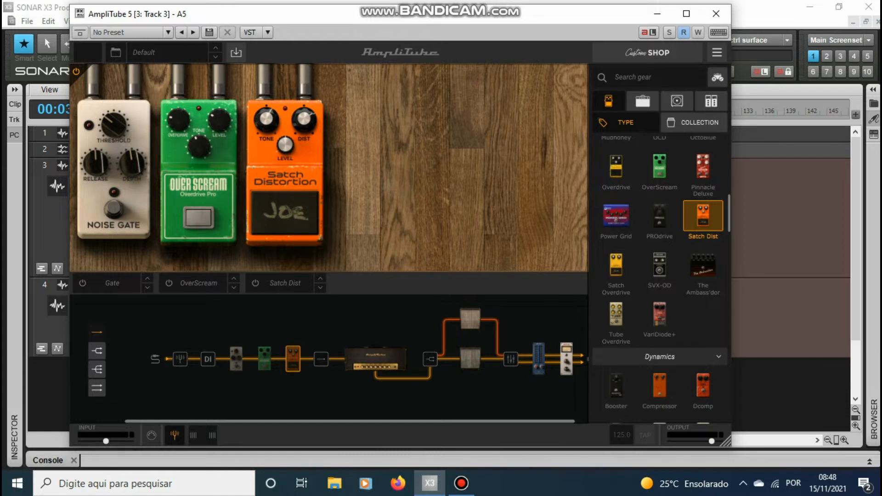
pyautogui.click(285, 283)
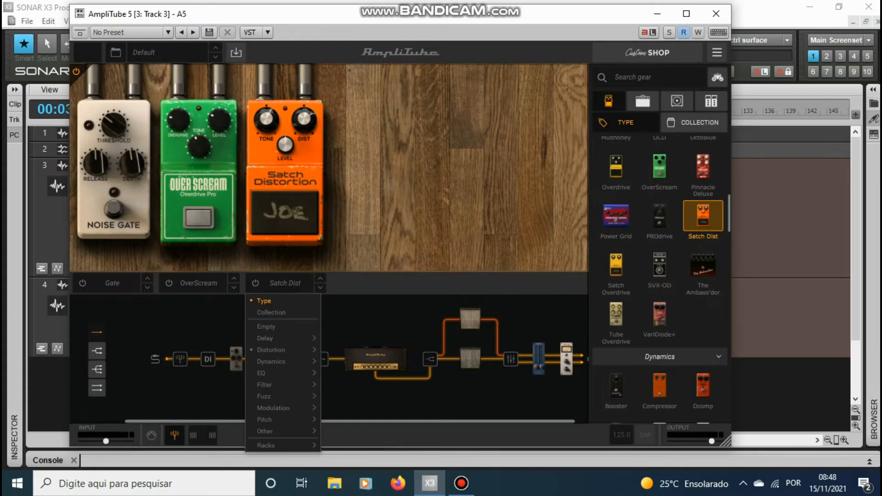
pyautogui.moveTo(271, 338)
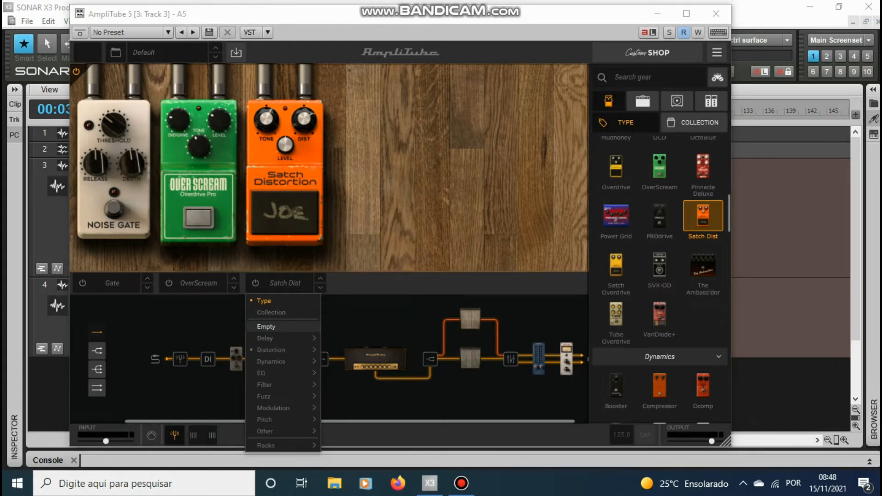
pyautogui.click(266, 327)
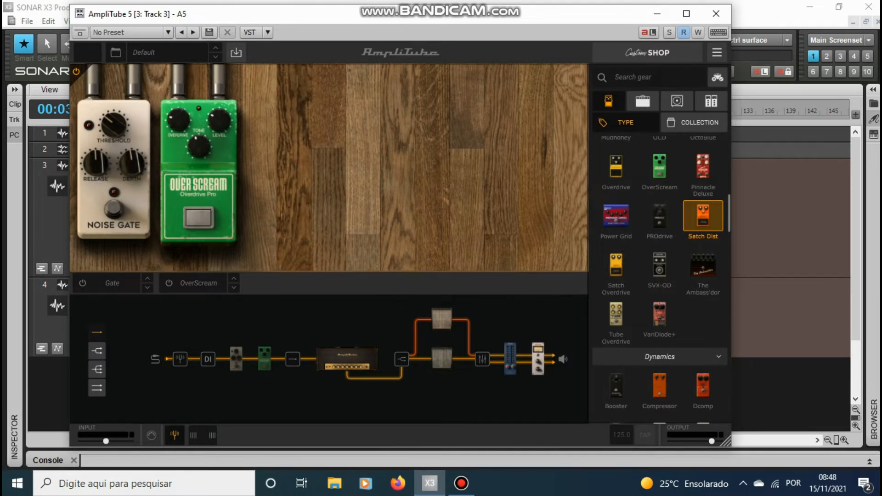
# Open the British Lead S100 amp and compare the single, two-amp and three-amp chain routings, ending with three parallel amps
pyautogui.click(347, 359)
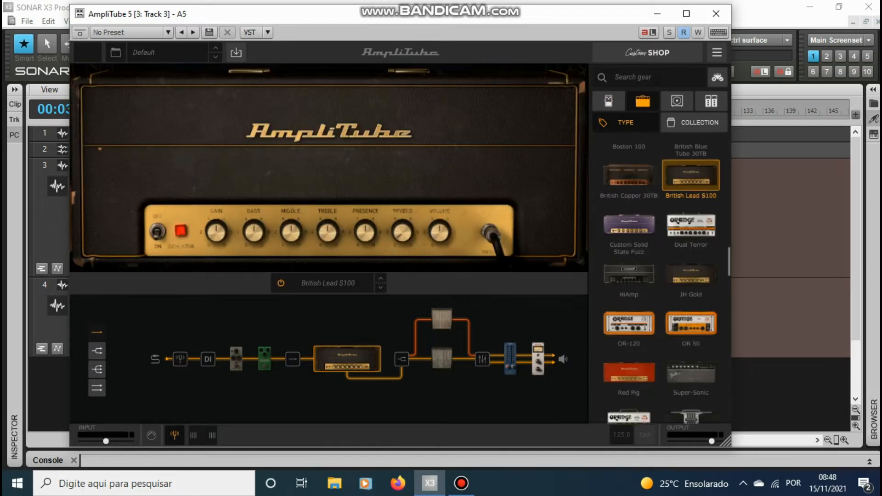
pyautogui.click(97, 351)
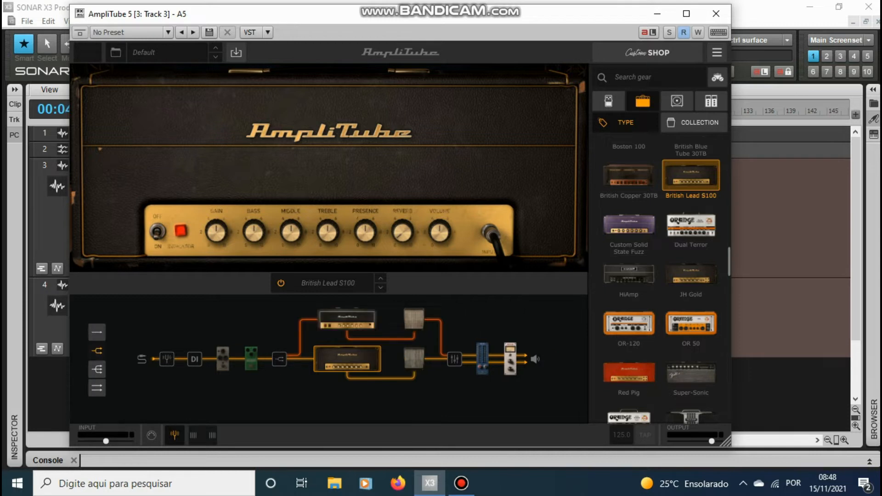
pyautogui.click(97, 369)
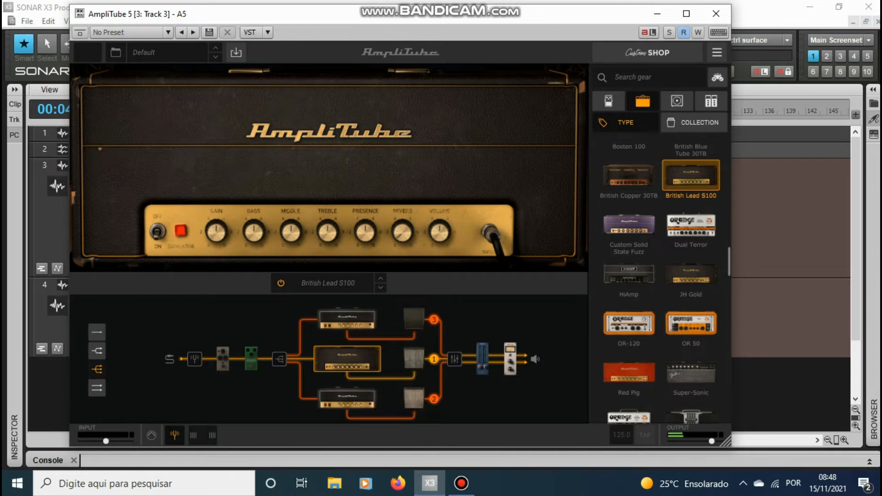
pyautogui.click(97, 333)
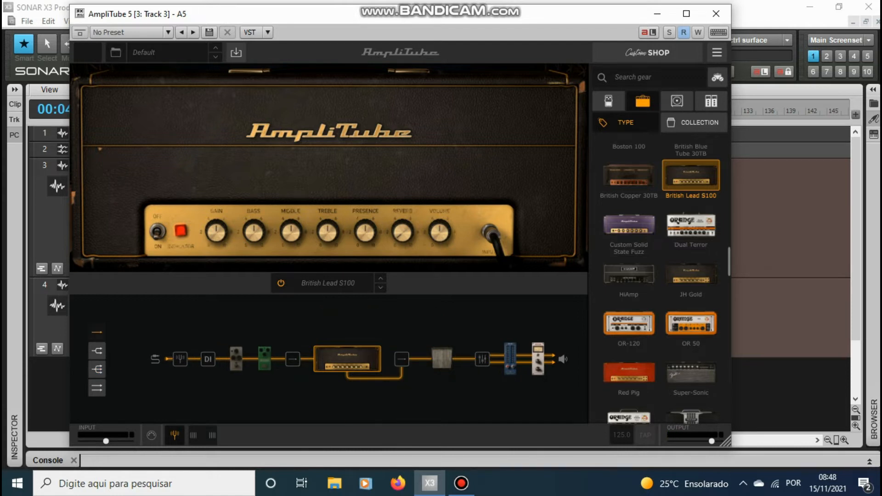
pyautogui.click(97, 350)
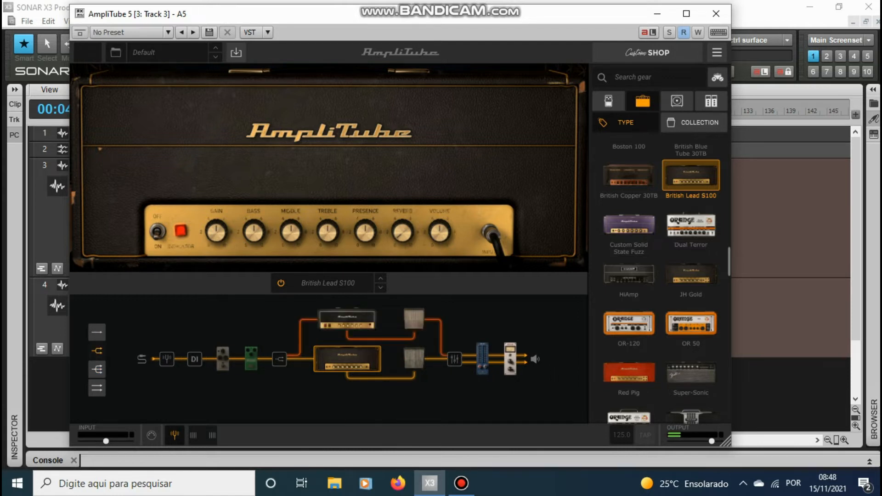
pyautogui.click(97, 369)
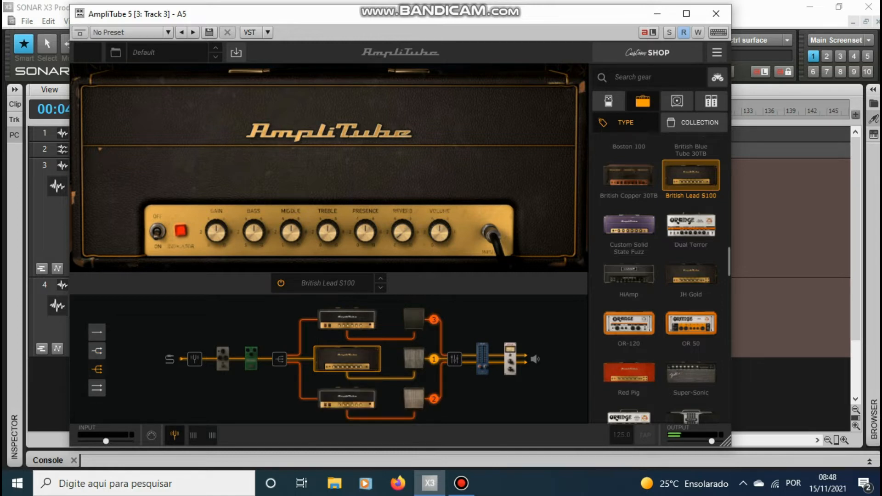
# Compare the two-path stereo and single-amp chain routings, ending with the routing that splits into two parallel amps
pyautogui.click(97, 389)
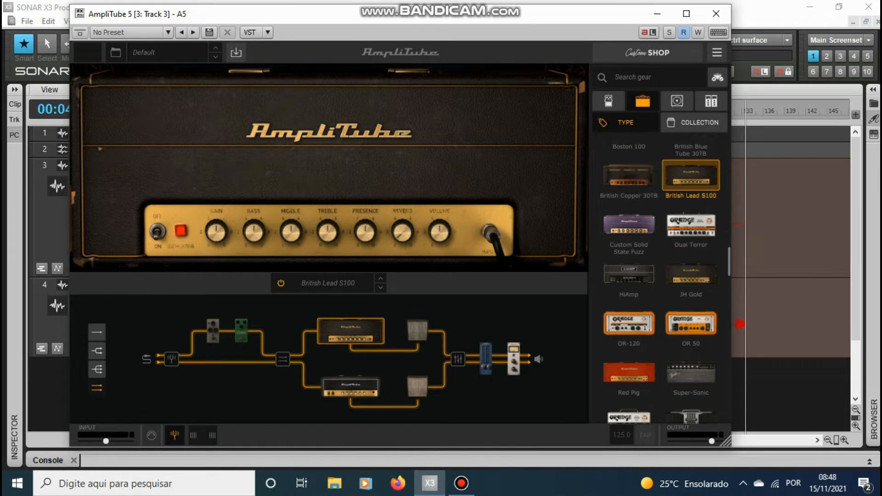
pyautogui.click(97, 332)
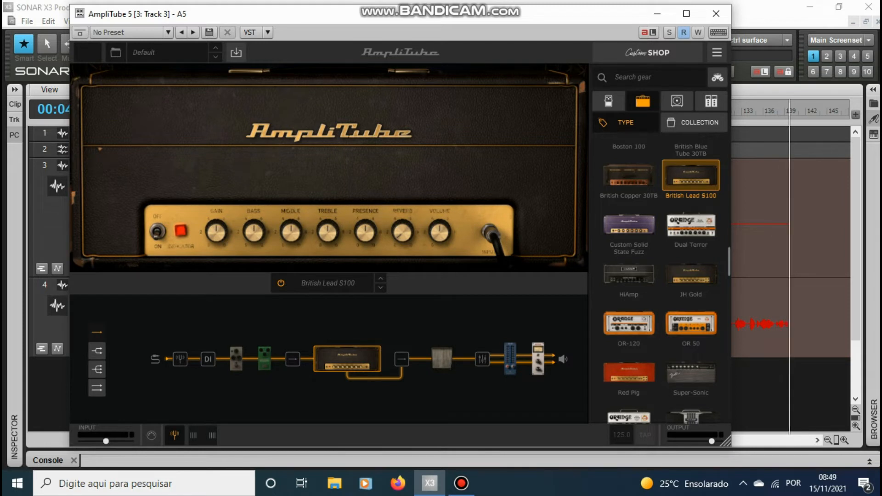
pyautogui.click(97, 351)
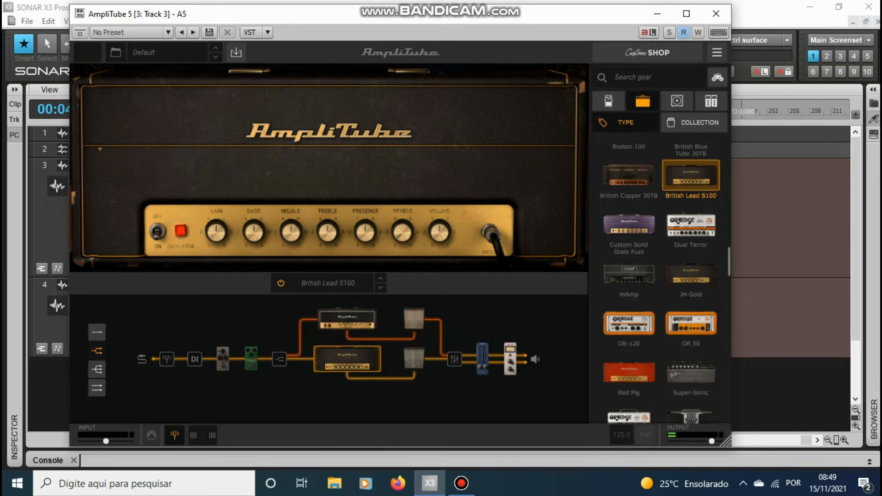
# Replace the Brit 8000 amp in the upper branch with the '59 Bassman LTD from the Crunch amps
pyautogui.click(347, 319)
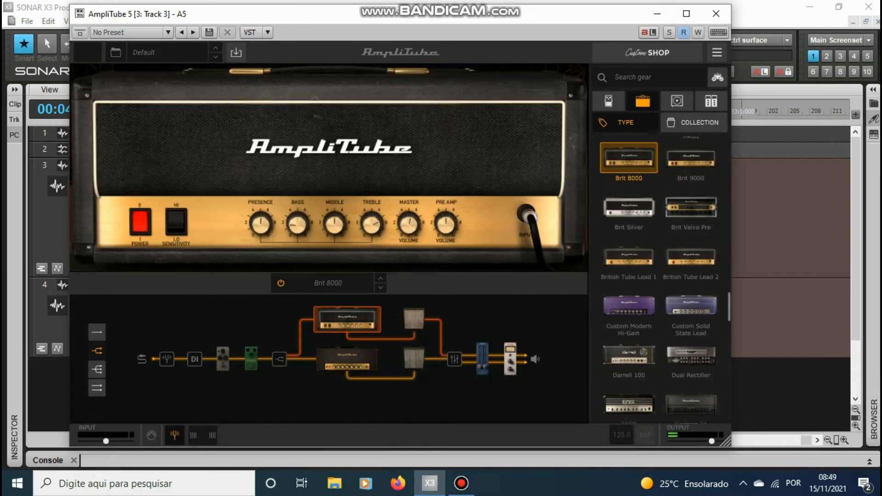
pyautogui.click(328, 283)
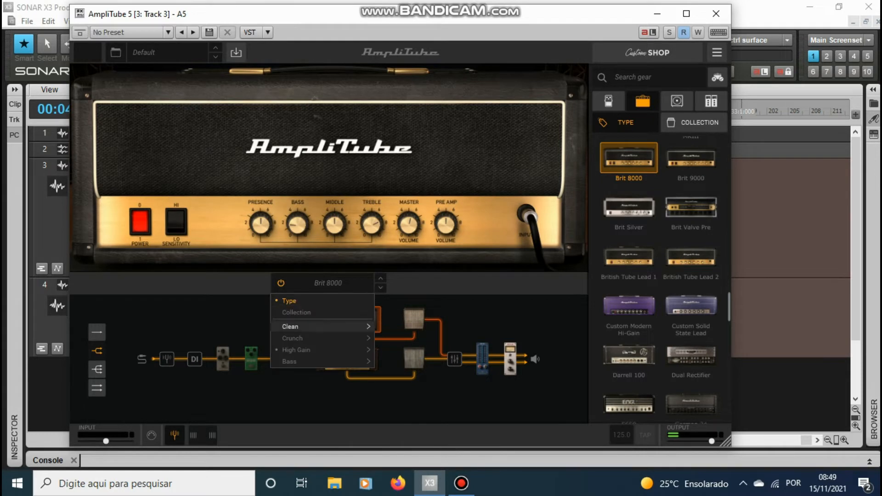
pyautogui.moveTo(321, 339)
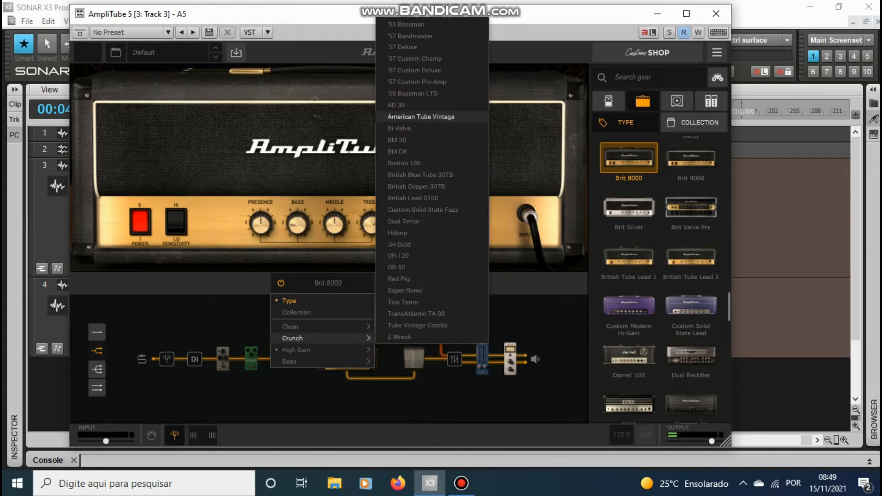
pyautogui.click(413, 93)
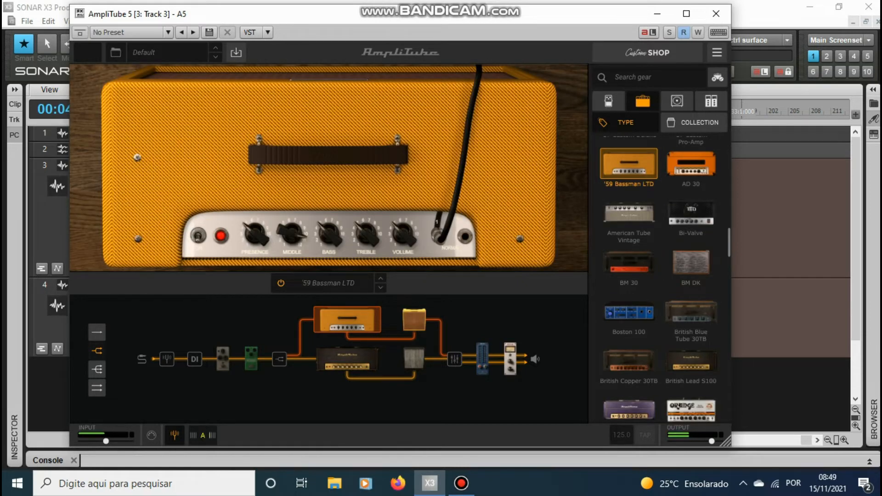
# Check the British Lead S100 amp and both cabinets, and replace the lower branch's cabinet with the 4x12 PPC 412
pyautogui.click(347, 359)
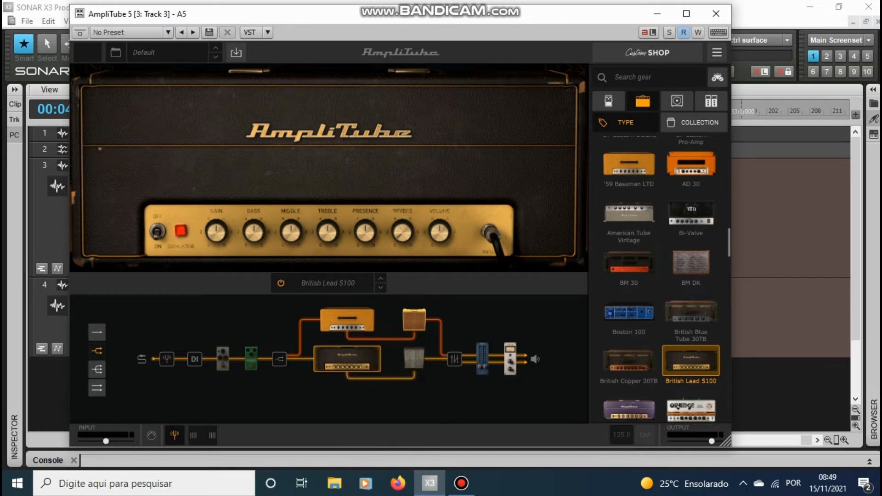
pyautogui.click(414, 320)
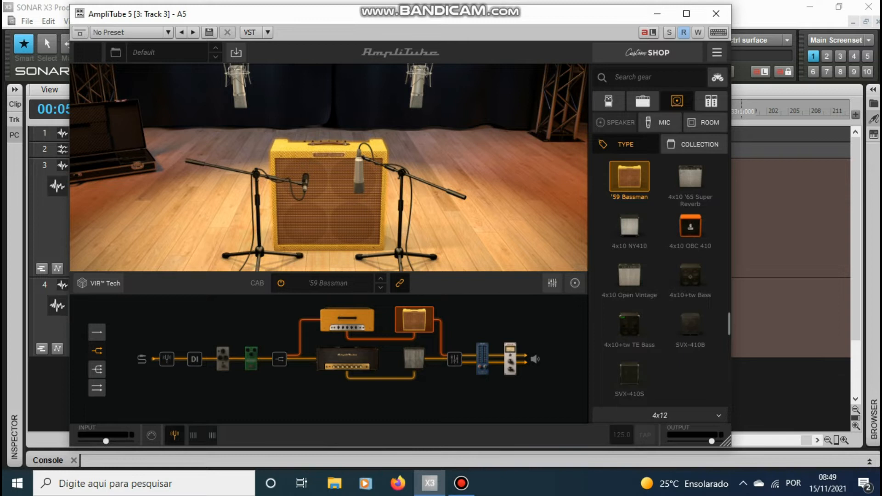
pyautogui.click(414, 359)
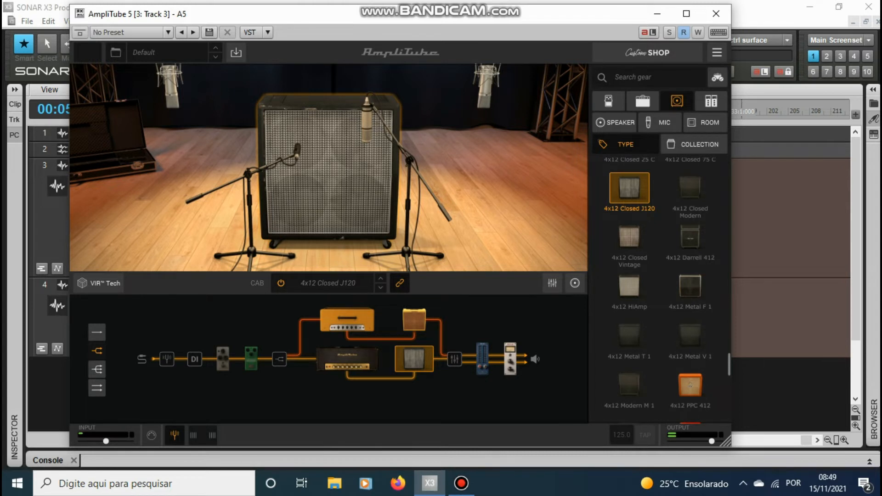
pyautogui.moveTo(690, 385); pyautogui.dragTo(444, 367)
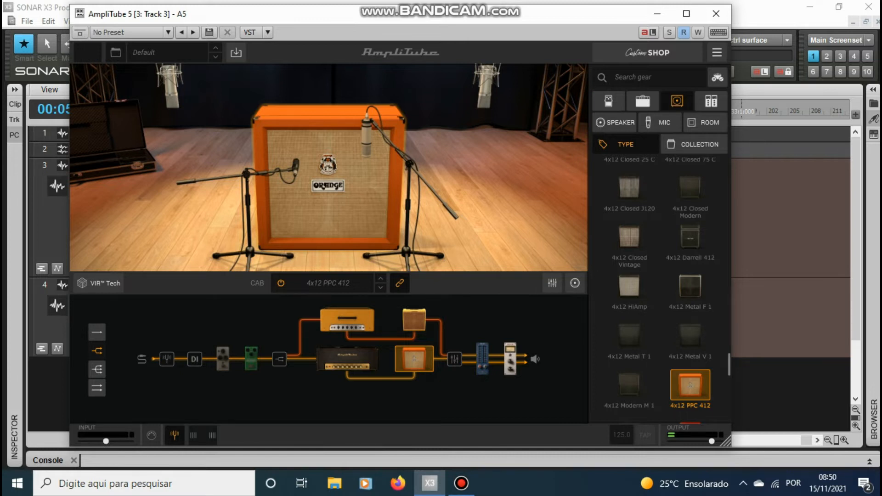
# View the OverScream on the pedalboard, and spread the Condenser 87 room mics wider apart around the '59 Bassman cabinet
pyautogui.moveTo(252, 359)
pyautogui.mouseDown()
pyautogui.moveTo(372, 322)
pyautogui.moveTo(417, 327)
pyautogui.moveTo(366, 313)
pyautogui.moveTo(285, 349)
pyautogui.moveTo(292, 323)
pyautogui.moveTo(292, 358)
pyautogui.moveTo(251, 359)
pyautogui.mouseUp()
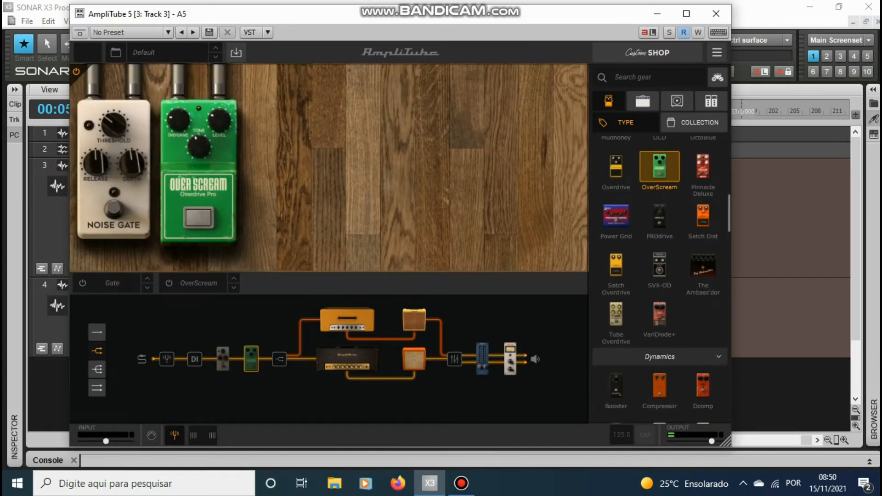
pyautogui.click(414, 320)
pyautogui.moveTo(418, 89); pyautogui.dragTo(485, 90)
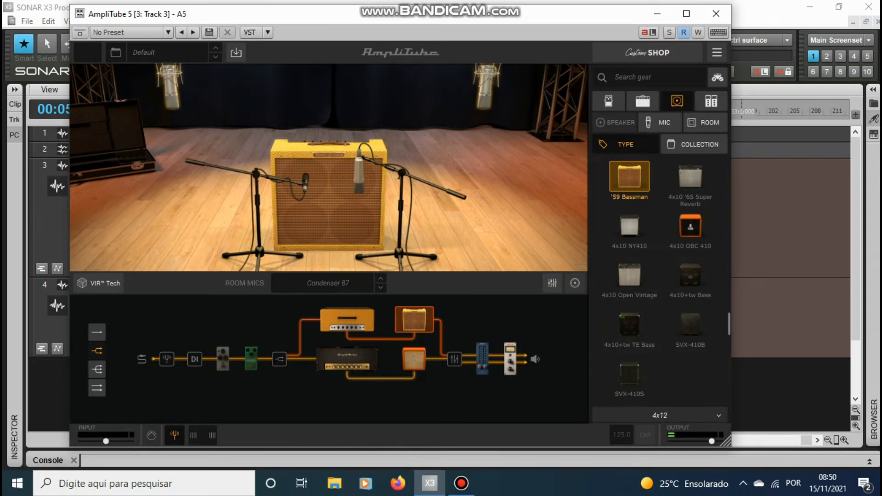
# Show the cabinet mixer, shift mic 2 (Condenser 87) slightly outward and up, and select mic 1 (Dynamic 57)
pyautogui.click(552, 283)
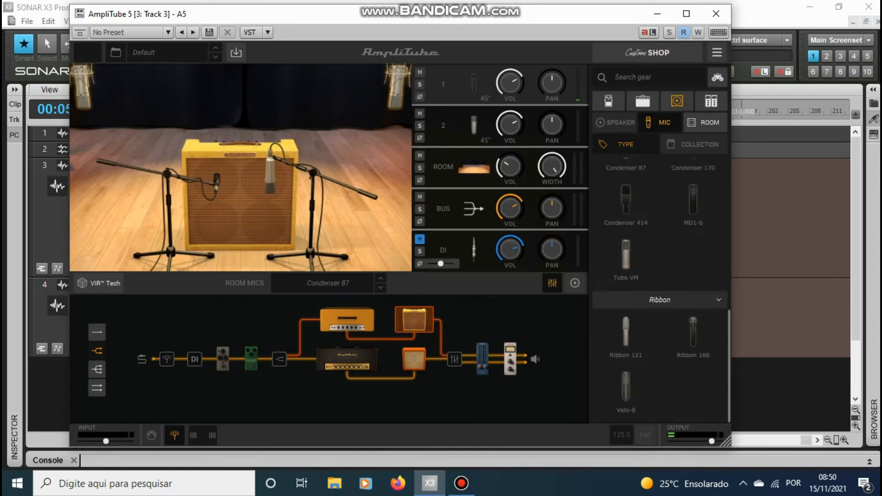
pyautogui.click(216, 182)
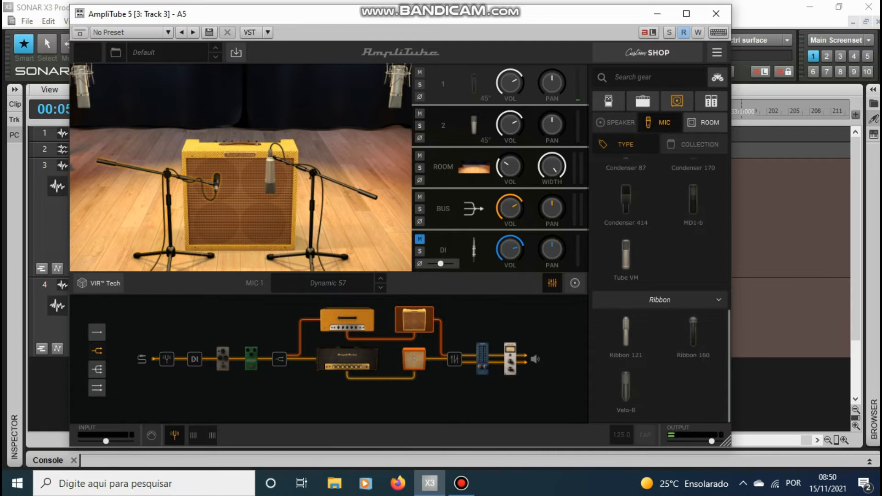
pyautogui.click(270, 177)
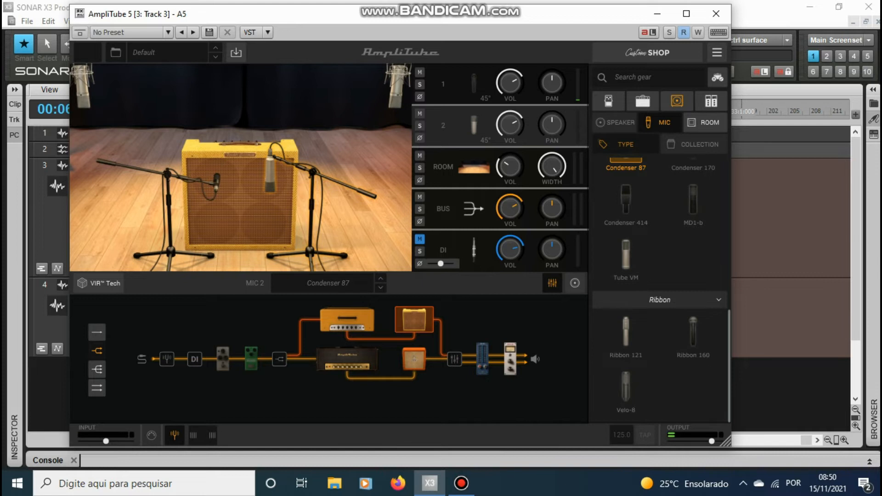
pyautogui.moveTo(270, 176); pyautogui.dragTo(275, 171)
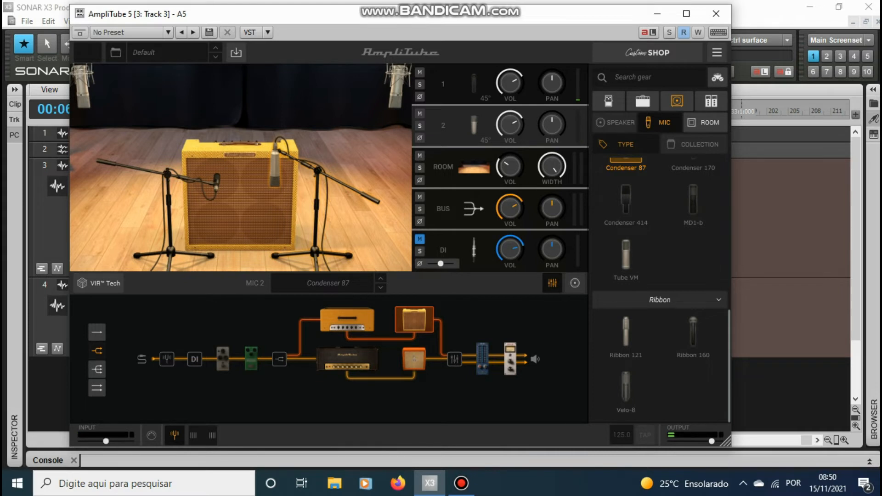
pyautogui.click(216, 182)
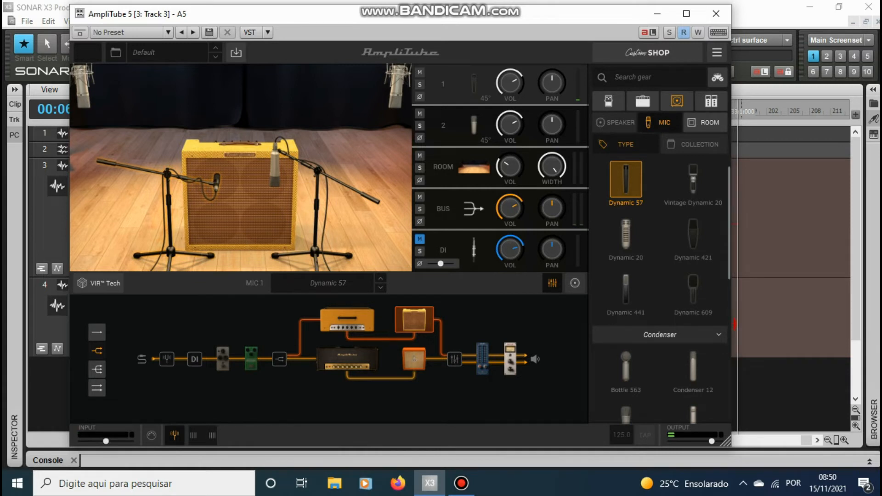
# Open the VIR Tech view for the Dynamic 57 and reposition the mic around the speakers, ending at the 04:13 position
pyautogui.click(99, 284)
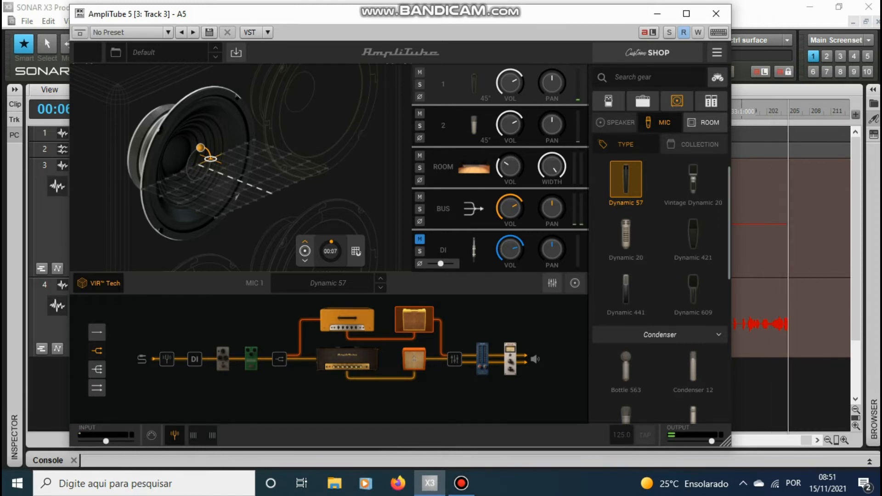
pyautogui.moveTo(211, 158)
pyautogui.mouseDown()
pyautogui.moveTo(230, 169)
pyautogui.moveTo(203, 166)
pyautogui.mouseUp()
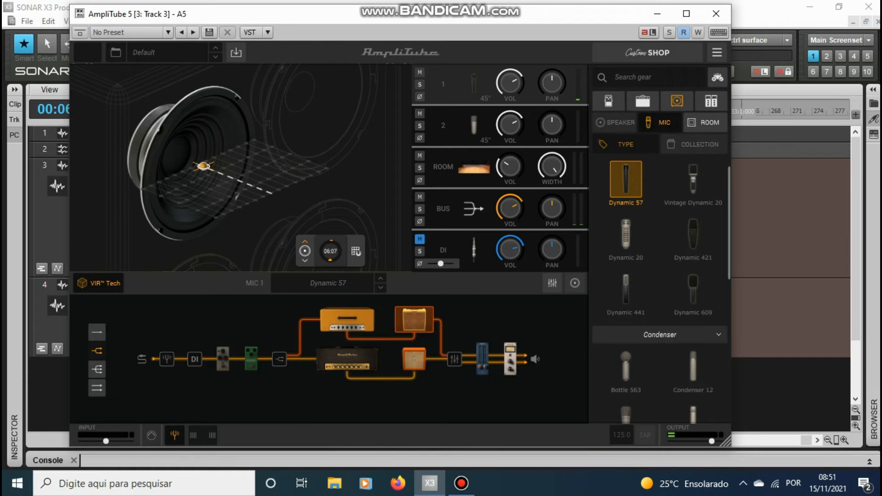
pyautogui.moveTo(204, 166)
pyautogui.mouseDown()
pyautogui.moveTo(228, 225)
pyautogui.moveTo(221, 234)
pyautogui.moveTo(197, 208)
pyautogui.mouseUp()
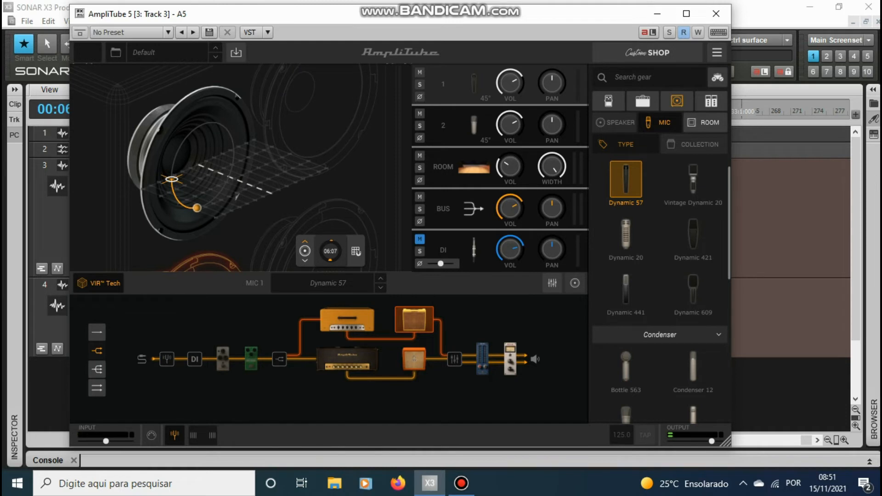
pyautogui.moveTo(197, 208)
pyautogui.mouseDown()
pyautogui.moveTo(227, 217)
pyautogui.moveTo(200, 215)
pyautogui.mouseUp()
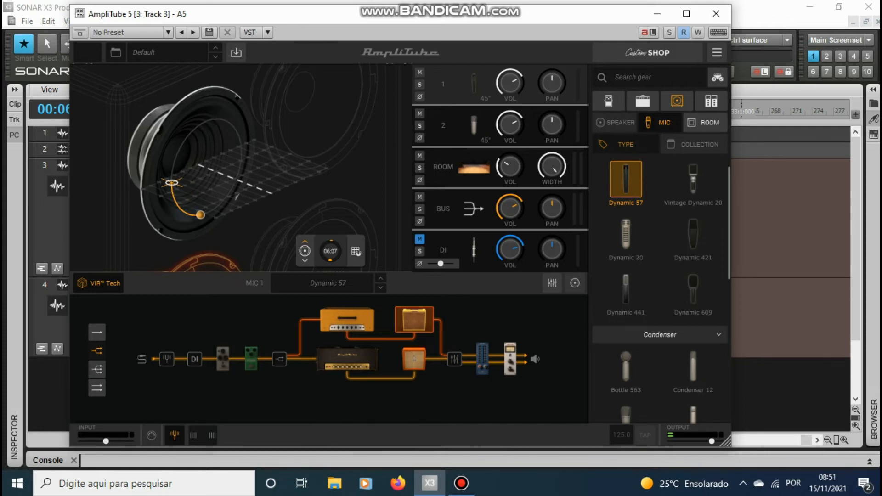
pyautogui.moveTo(200, 215); pyautogui.dragTo(203, 213)
pyautogui.moveTo(330, 251); pyautogui.dragTo(330, 270)
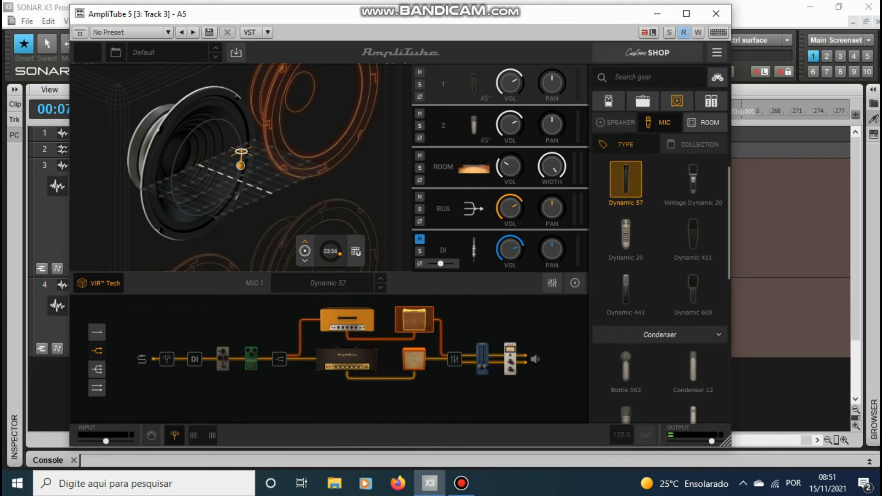
pyautogui.moveTo(330, 251); pyautogui.dragTo(330, 247)
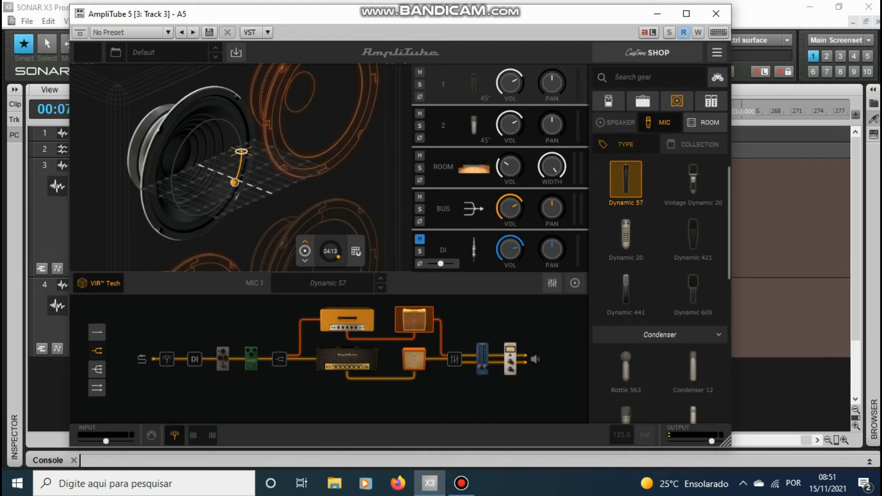
# Open the master rack, browse the rack effects, and add a '63 Reverb after the 4x12 PPC 412 cabinet
pyautogui.click(483, 359)
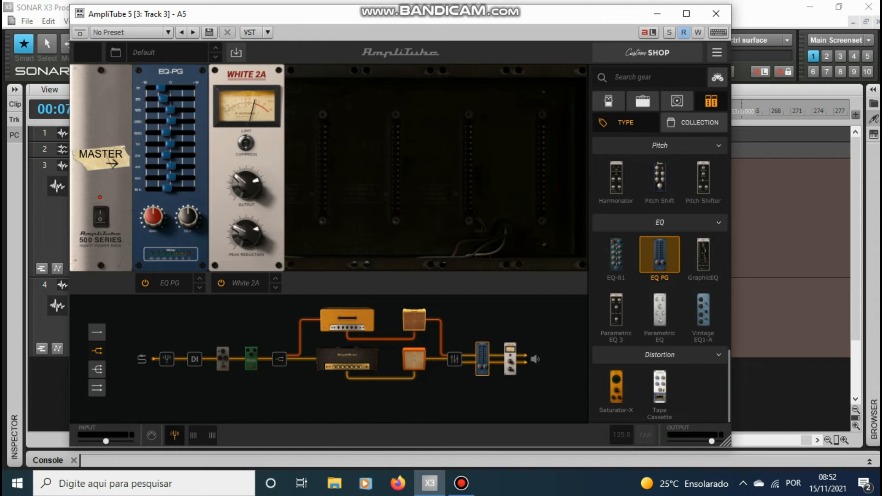
pyautogui.scroll(-10, 660, 280)
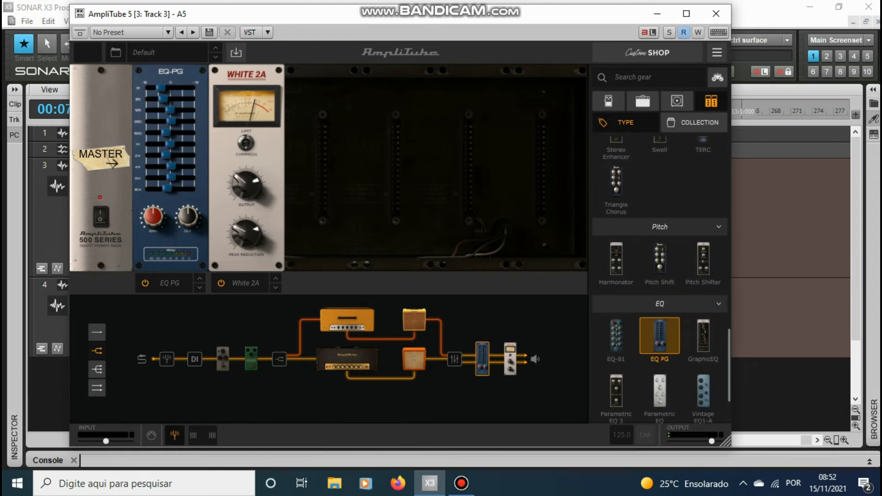
pyautogui.scroll(5, 660, 280)
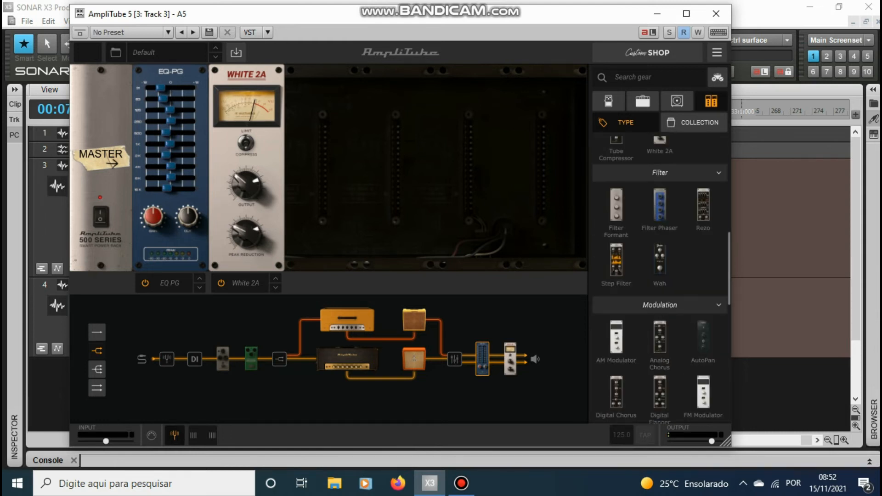
pyautogui.scroll(2, 660, 280)
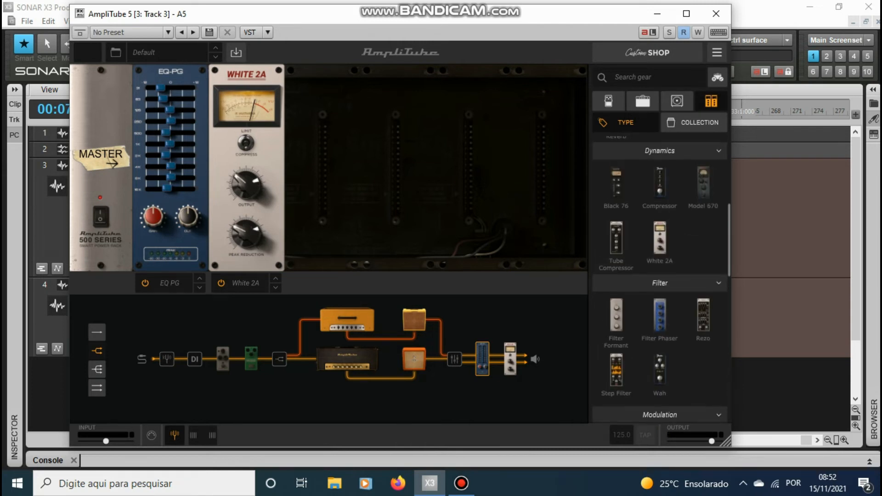
pyautogui.scroll(1, 661, 279)
pyautogui.scroll(4, 661, 280)
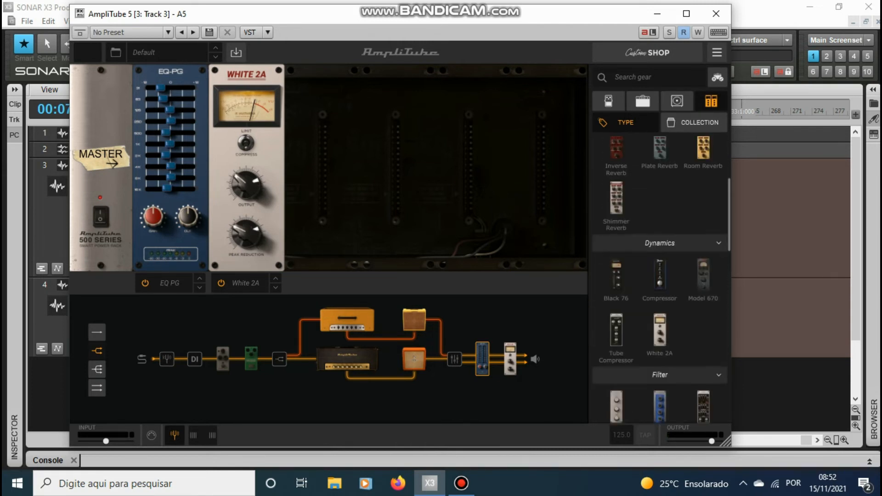
pyautogui.scroll(2, 660, 280)
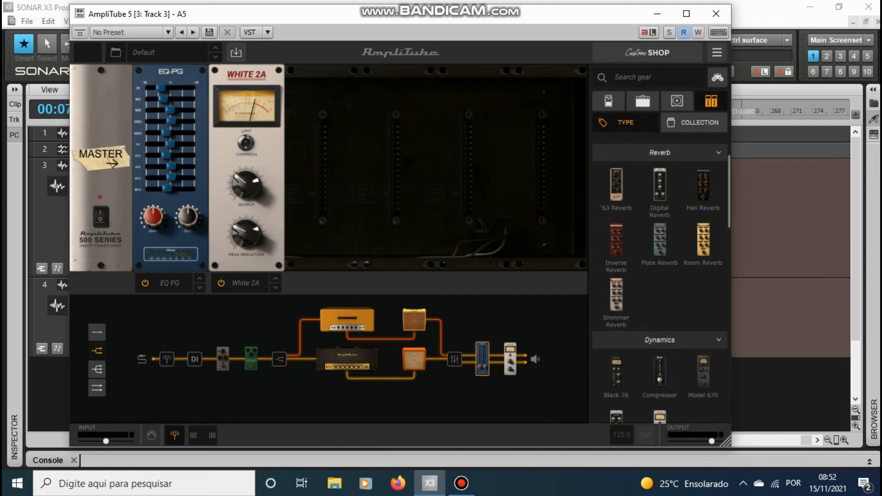
pyautogui.moveTo(616, 184); pyautogui.dragTo(452, 356)
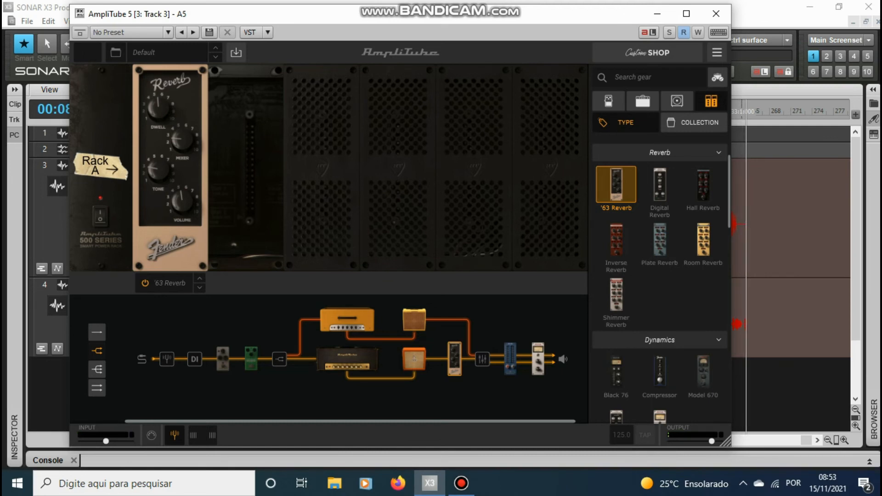
pyautogui.moveTo(484, 20); pyautogui.dragTo(504, 14)
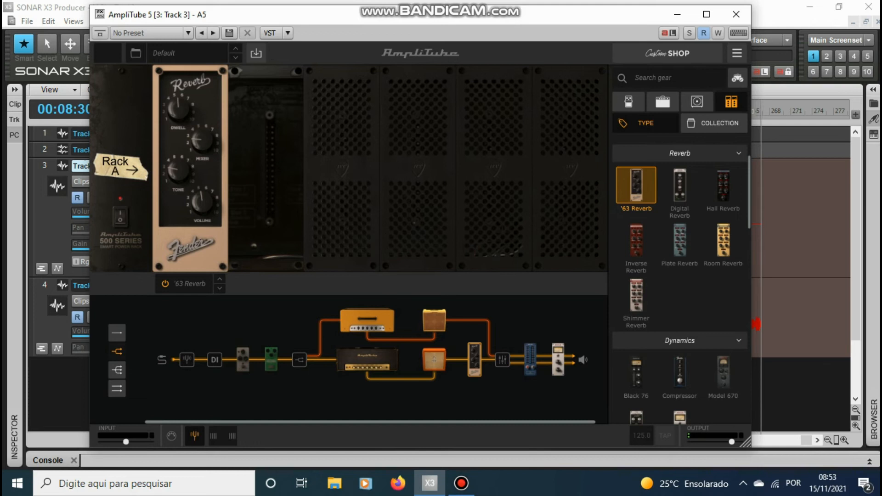